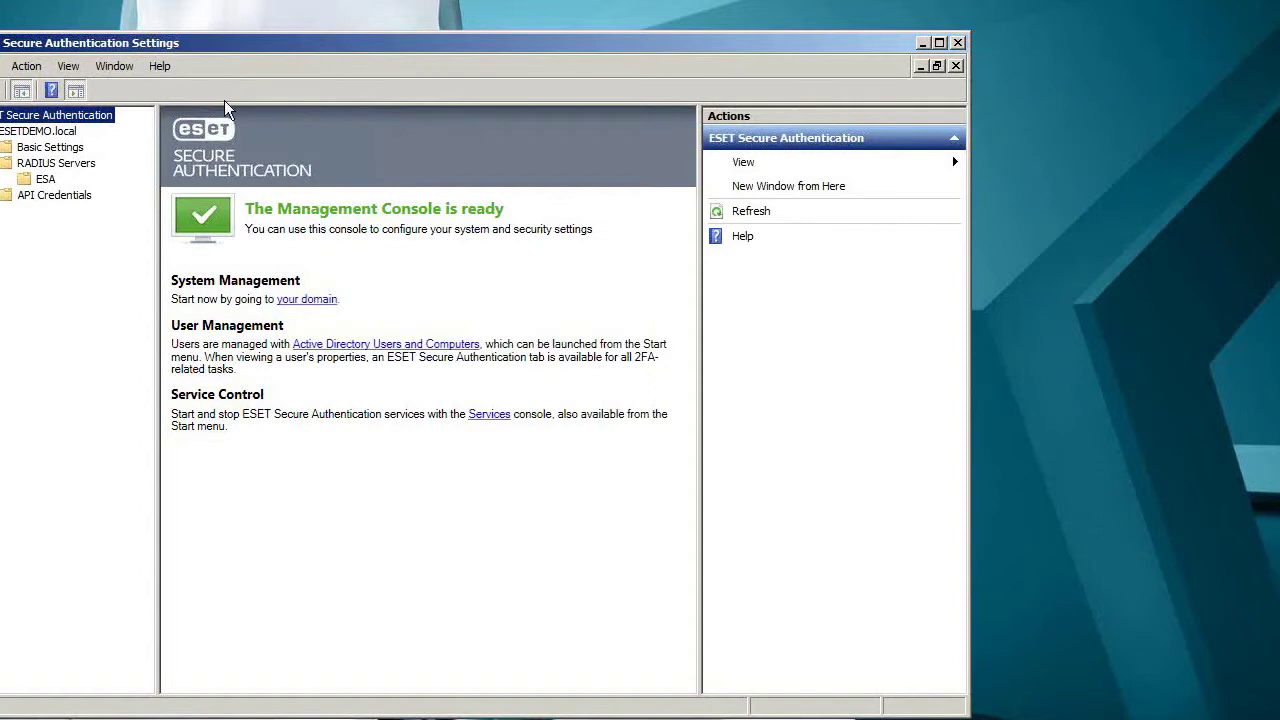
# Show ESETDEMO.local's Basic Settings with Outlook Web App and Exchange Control Panel 2FA expanded, then the RADIUS servers
pyautogui.click(54, 134)
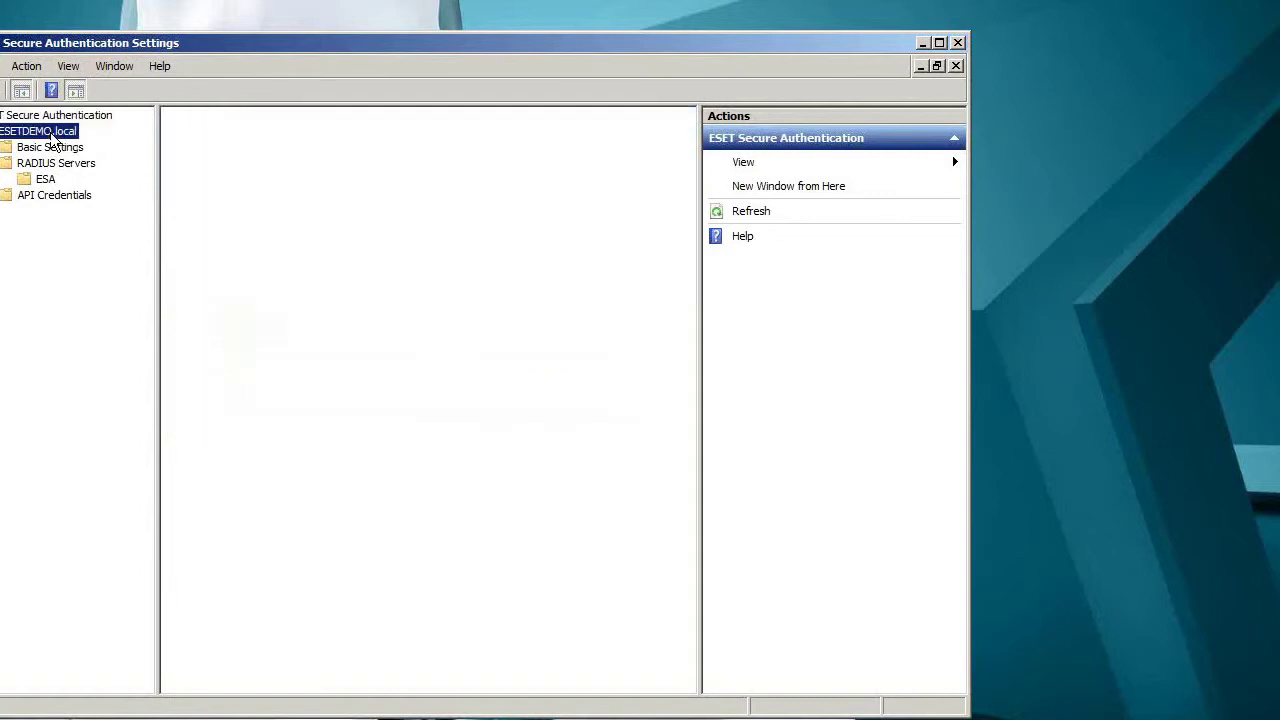
pyautogui.click(70, 148)
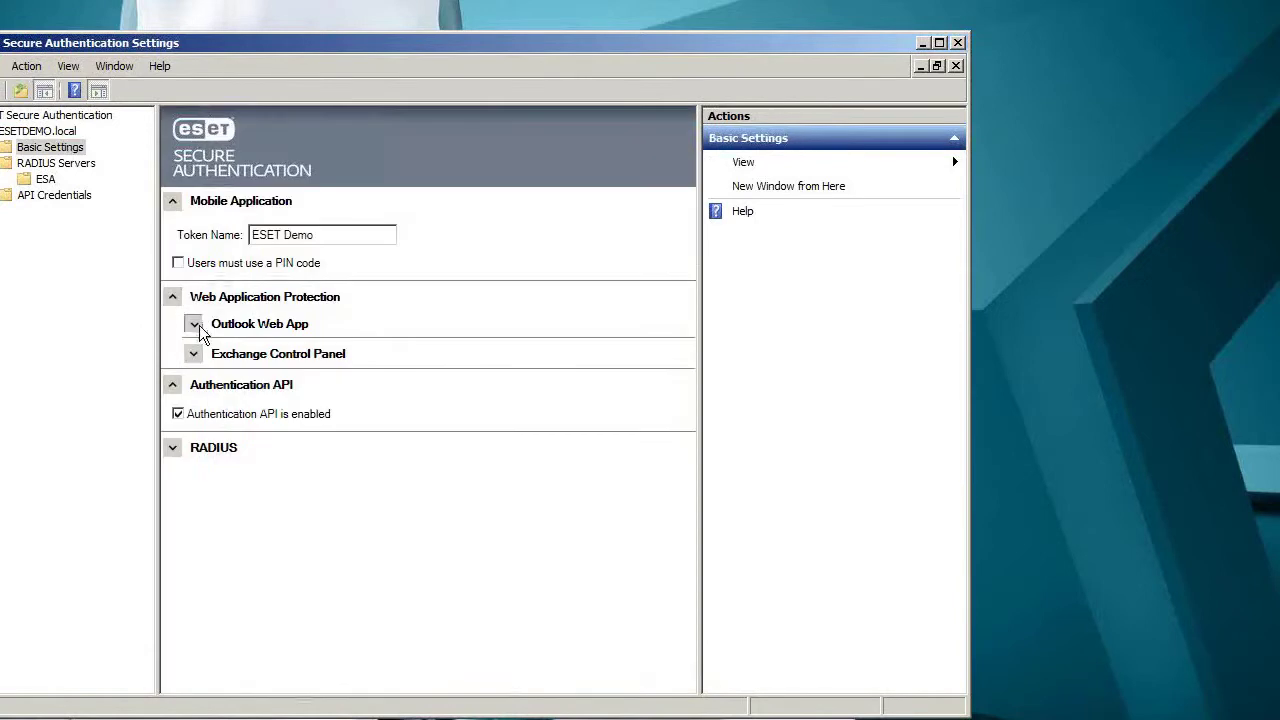
pyautogui.click(199, 327)
pyautogui.click(194, 410)
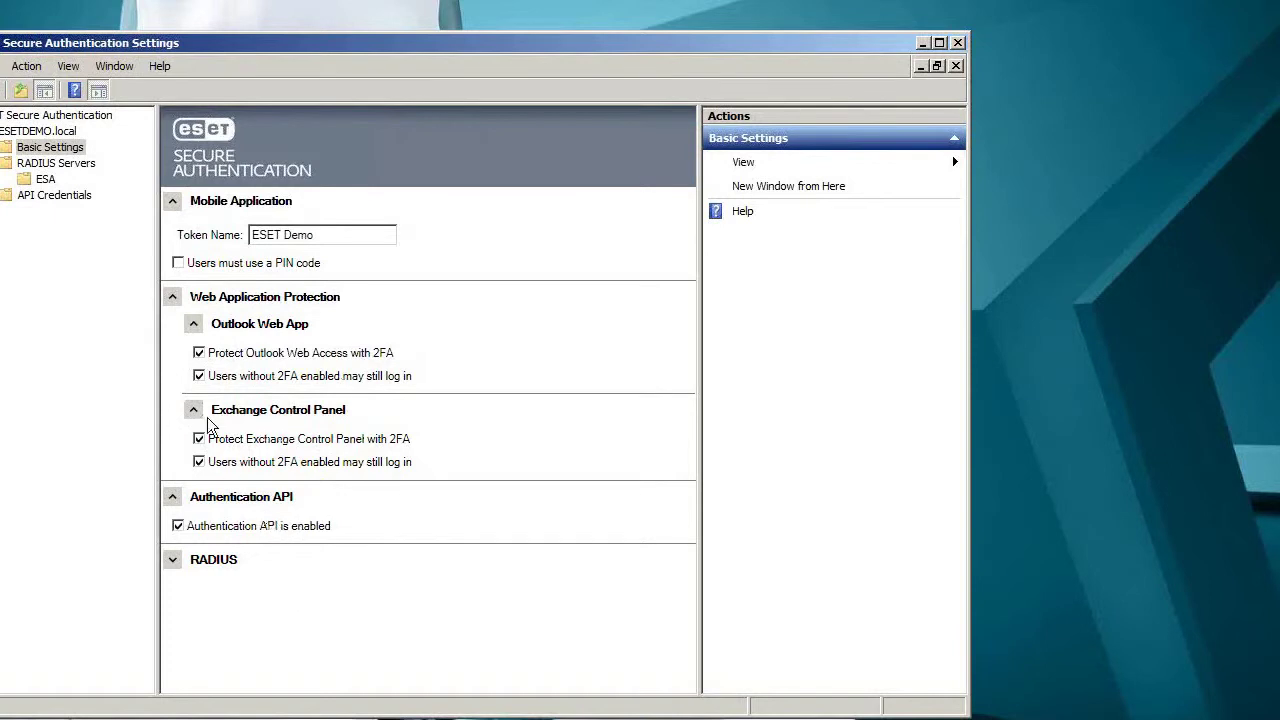
pyautogui.click(80, 164)
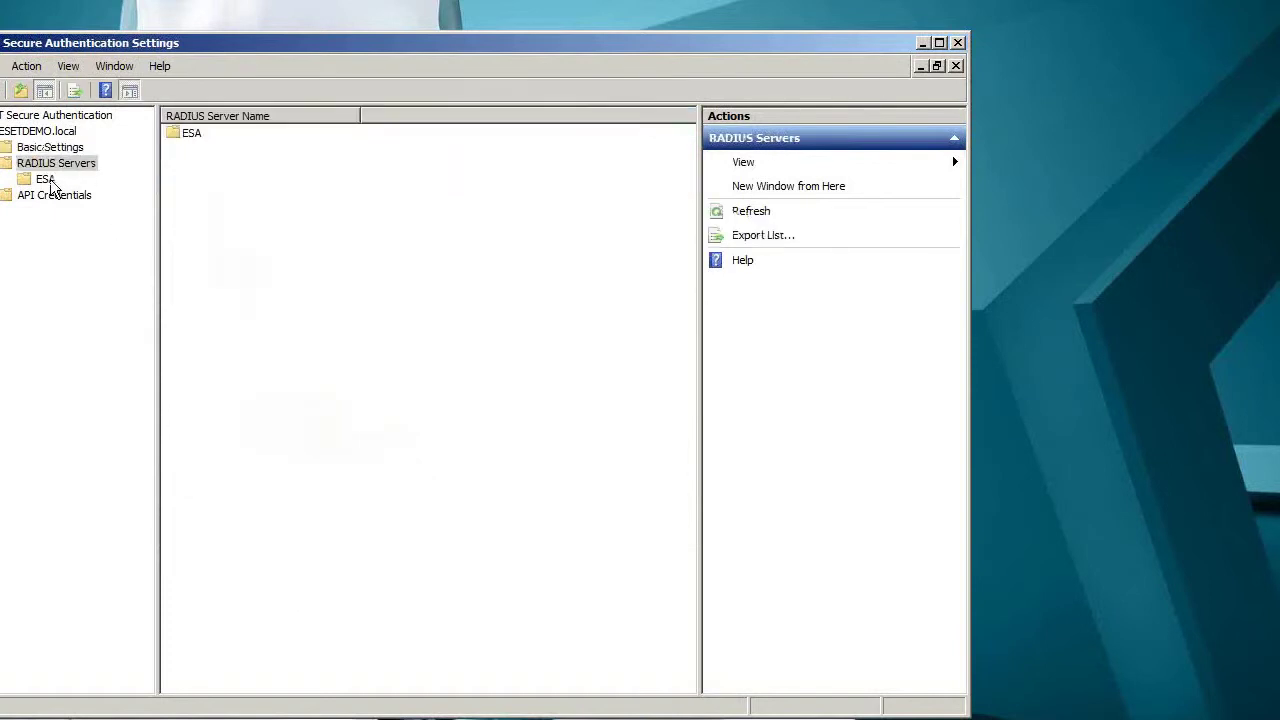
# Add 'New Client' at 127.0.0.1 under the ESA RADIUS server and review its properties
pyautogui.click(50, 182)
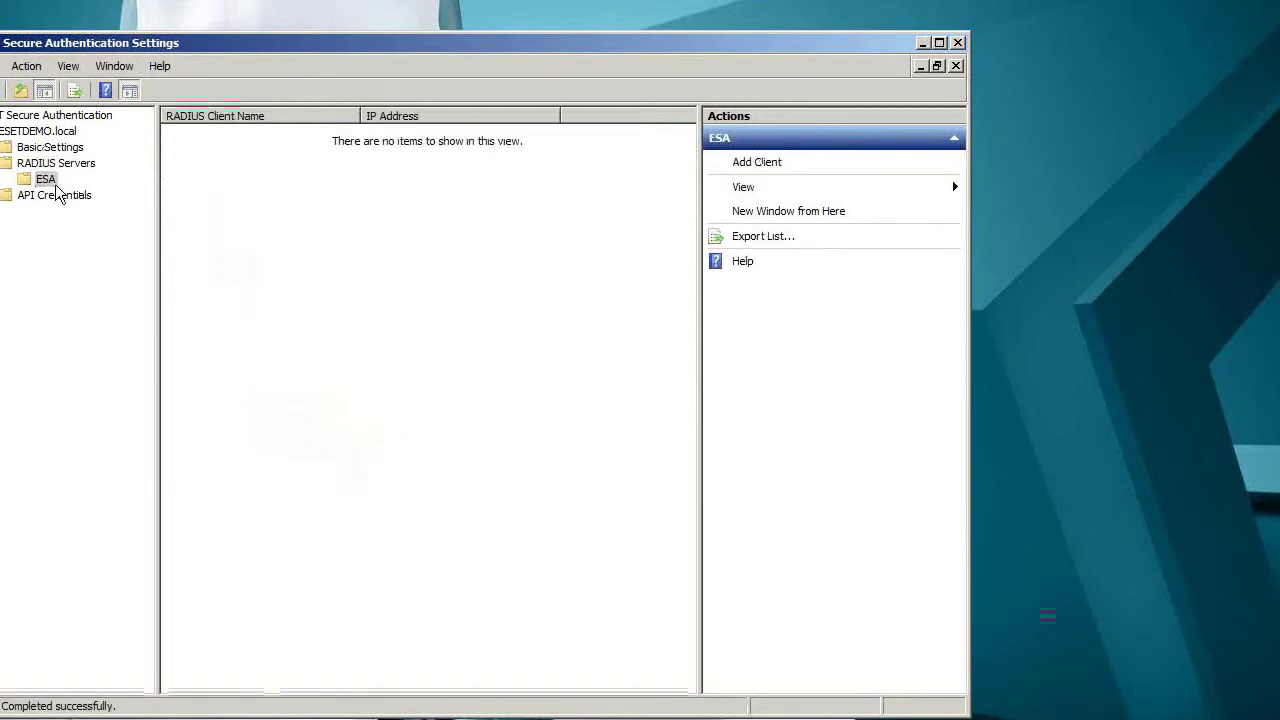
pyautogui.rightClick(221, 200)
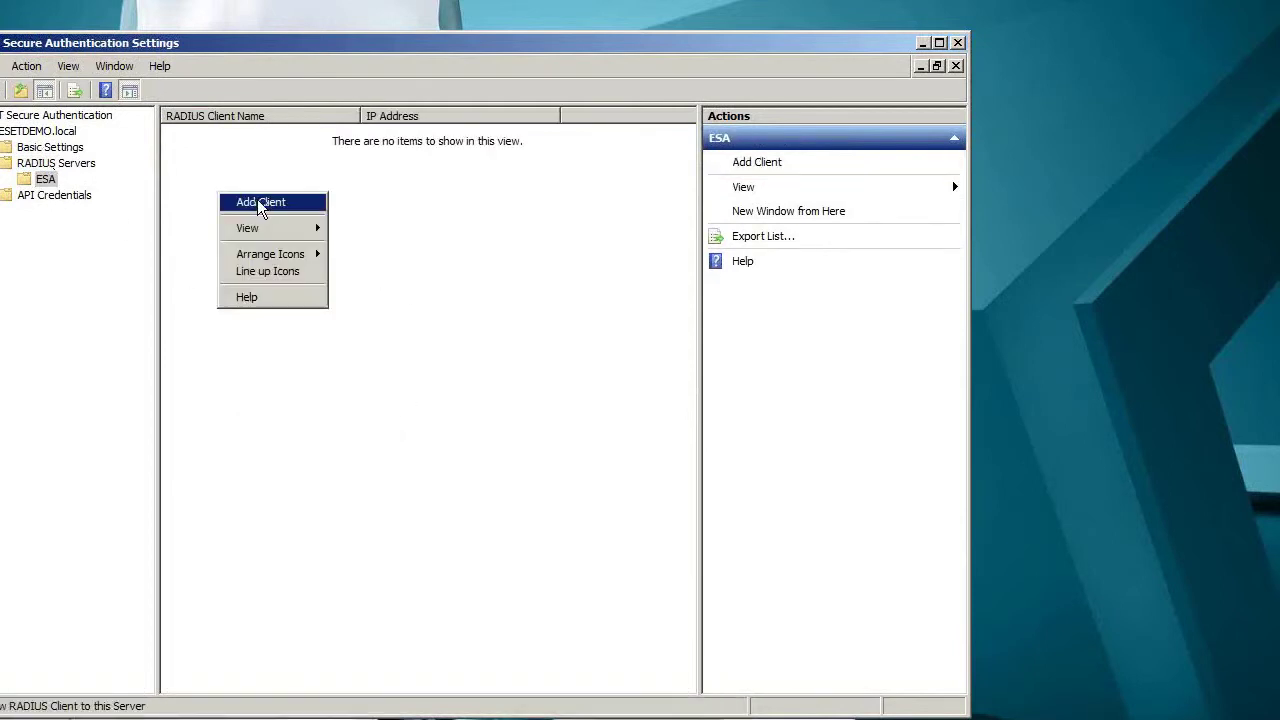
pyautogui.click(256, 201)
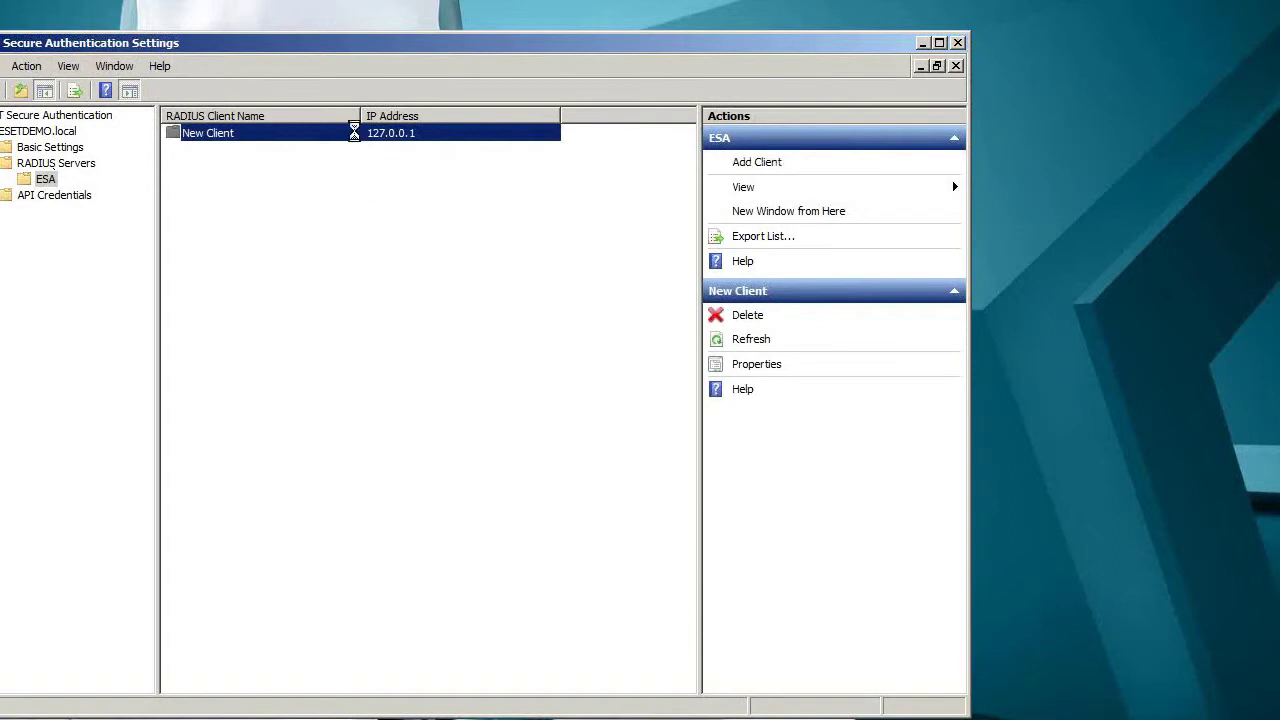
pyautogui.doubleClick(355, 132)
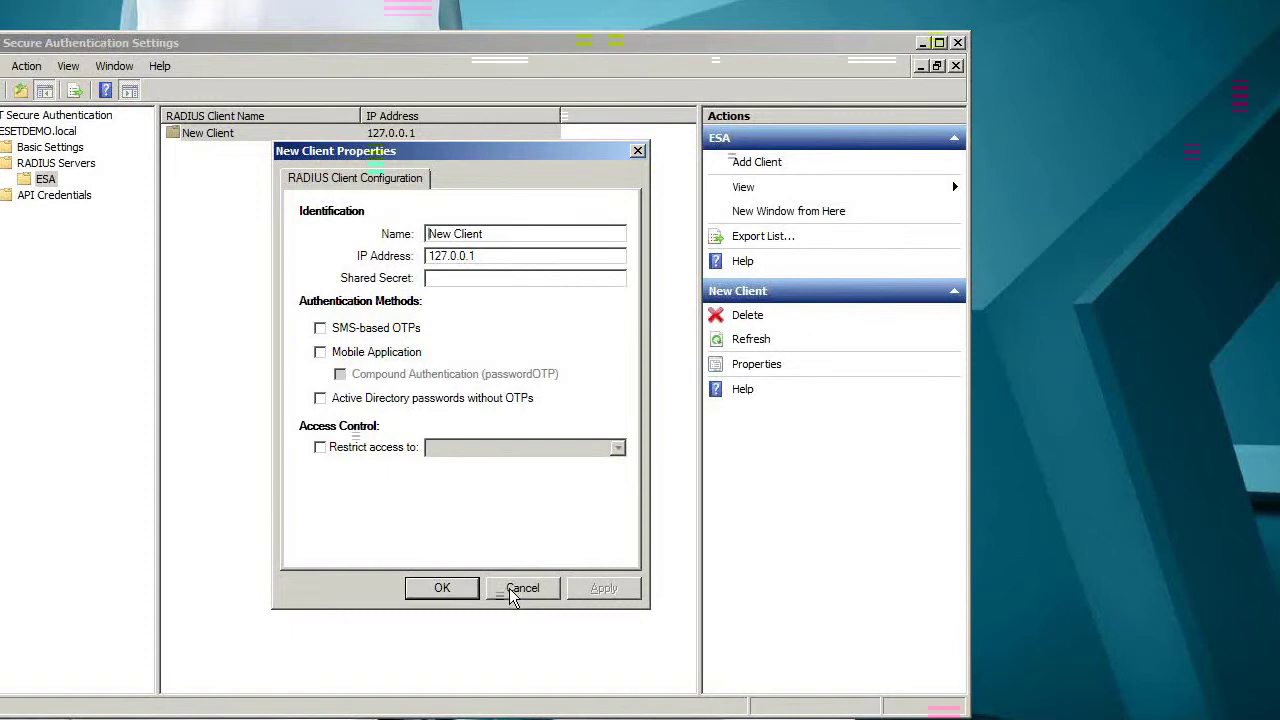
pyautogui.click(638, 152)
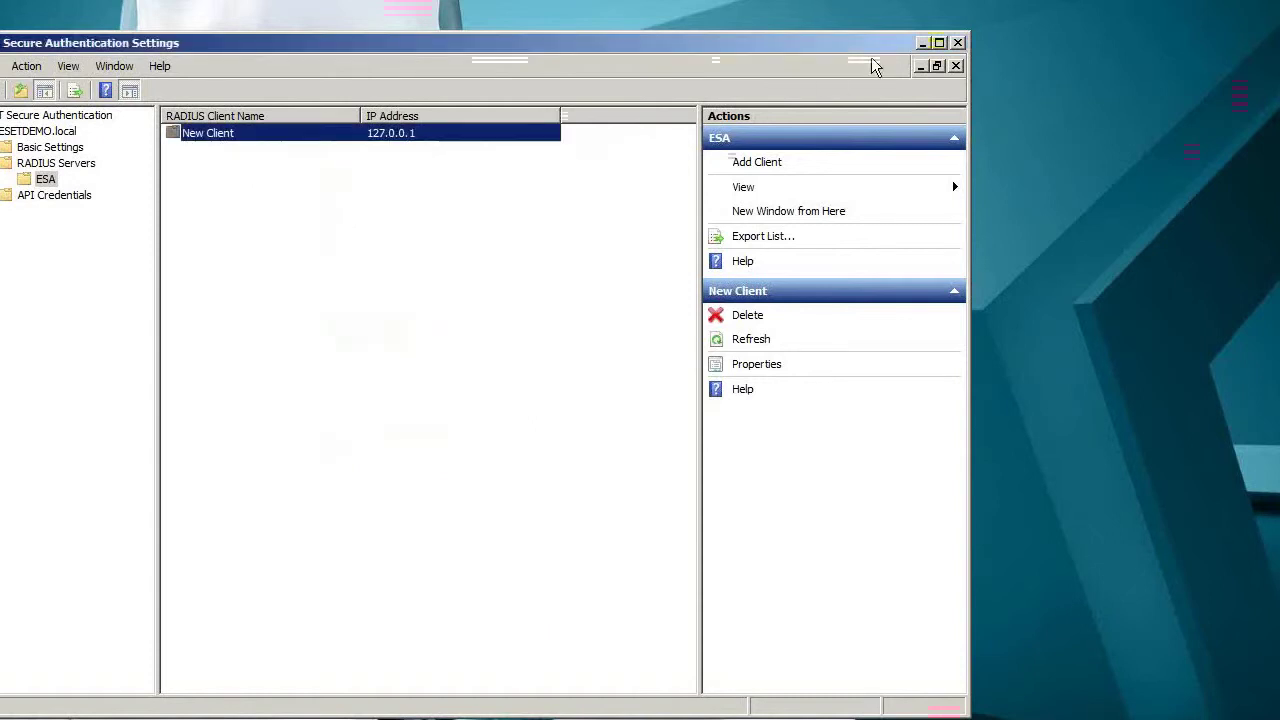
# Minimize the ESET console to reveal Administrator's ESET Secure Authentication tab with Mobile Application enabled
pyautogui.click(921, 43)
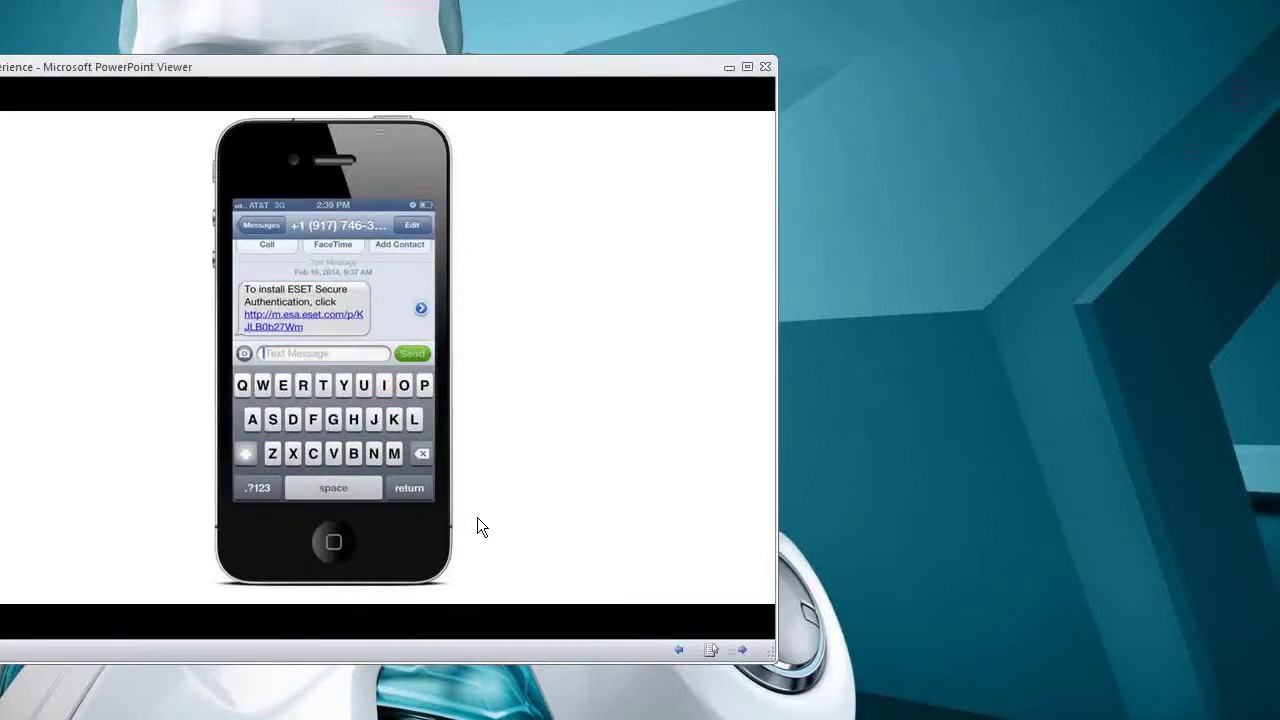
pyautogui.click(749, 650)
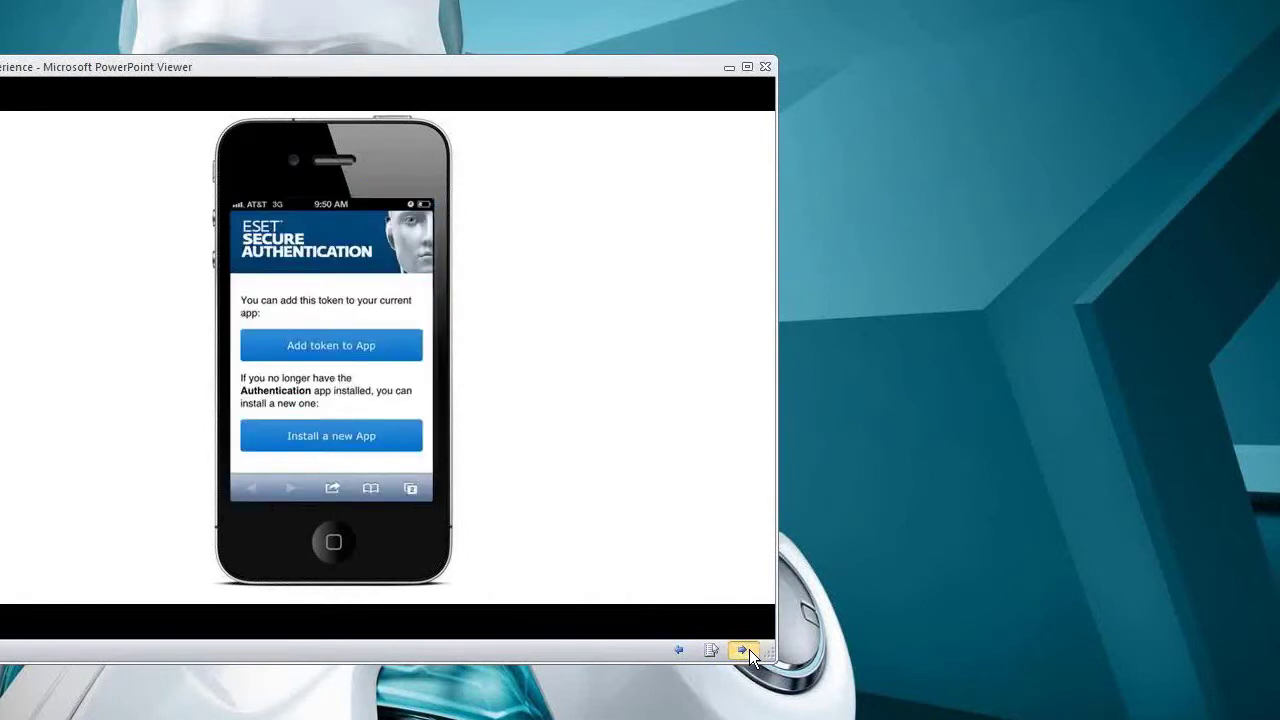
pyautogui.click(749, 649)
pyautogui.click(749, 649)
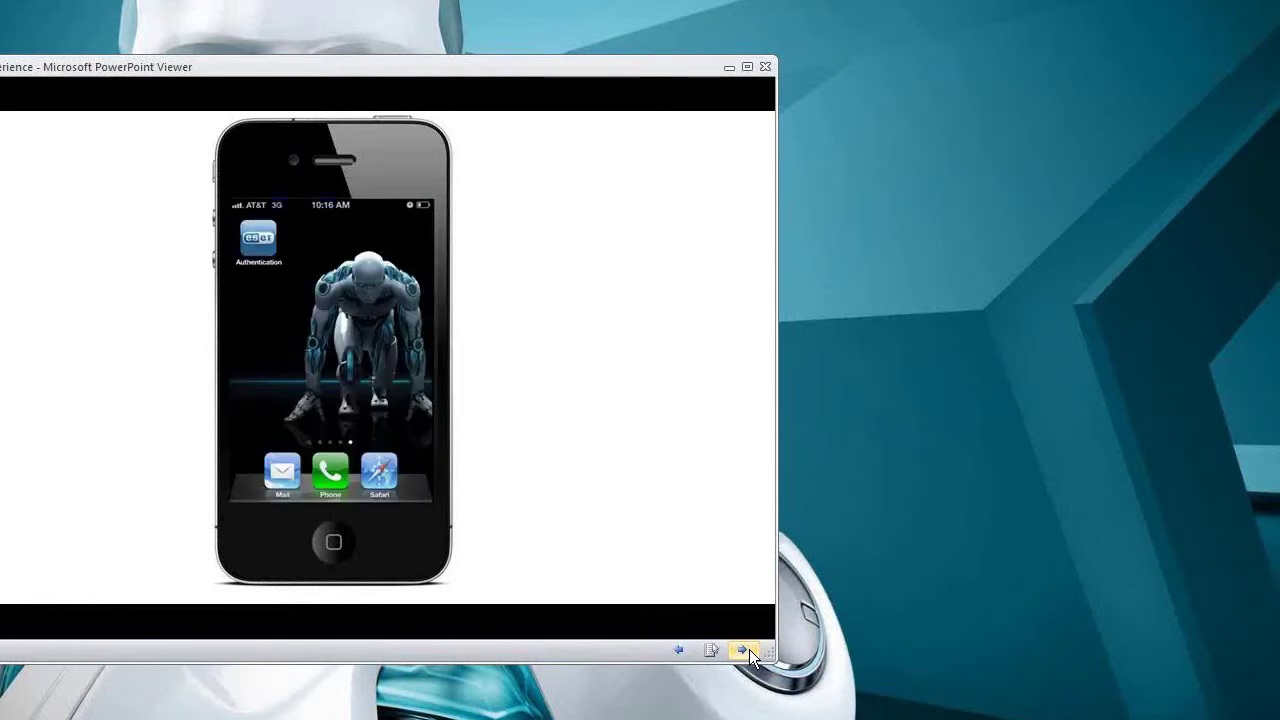
pyautogui.click(749, 649)
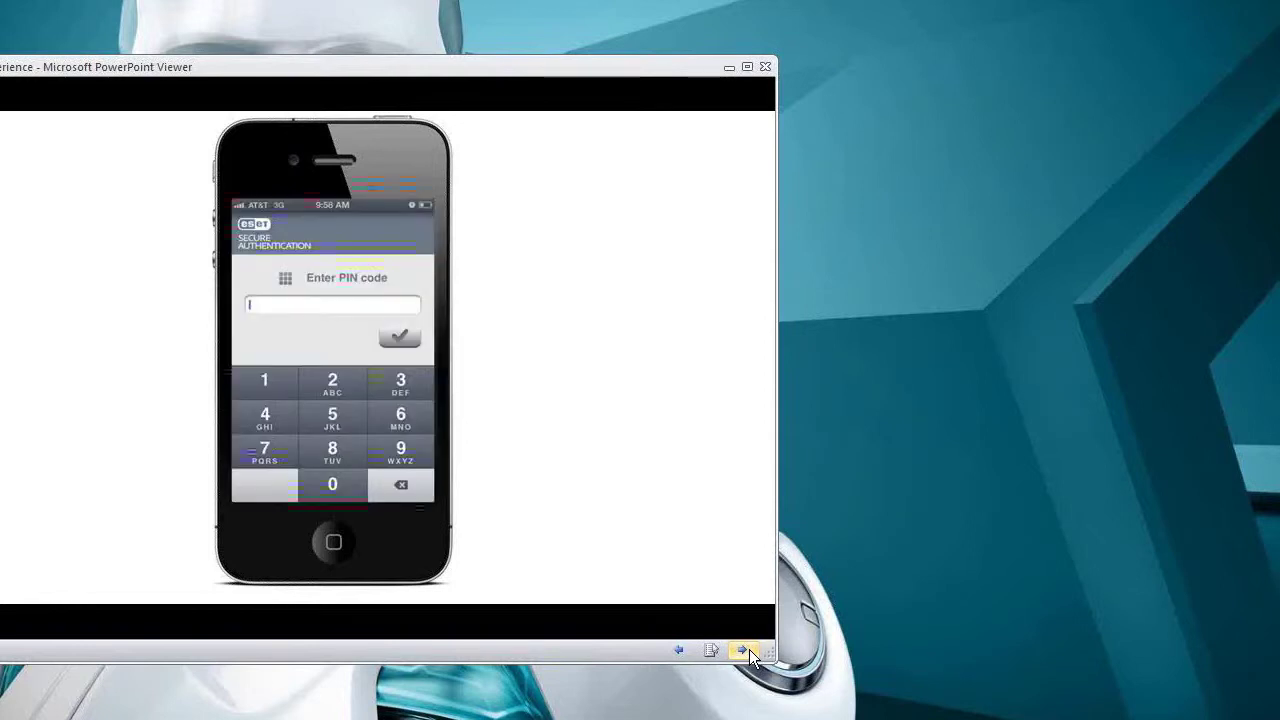
pyautogui.click(749, 649)
pyautogui.click(749, 651)
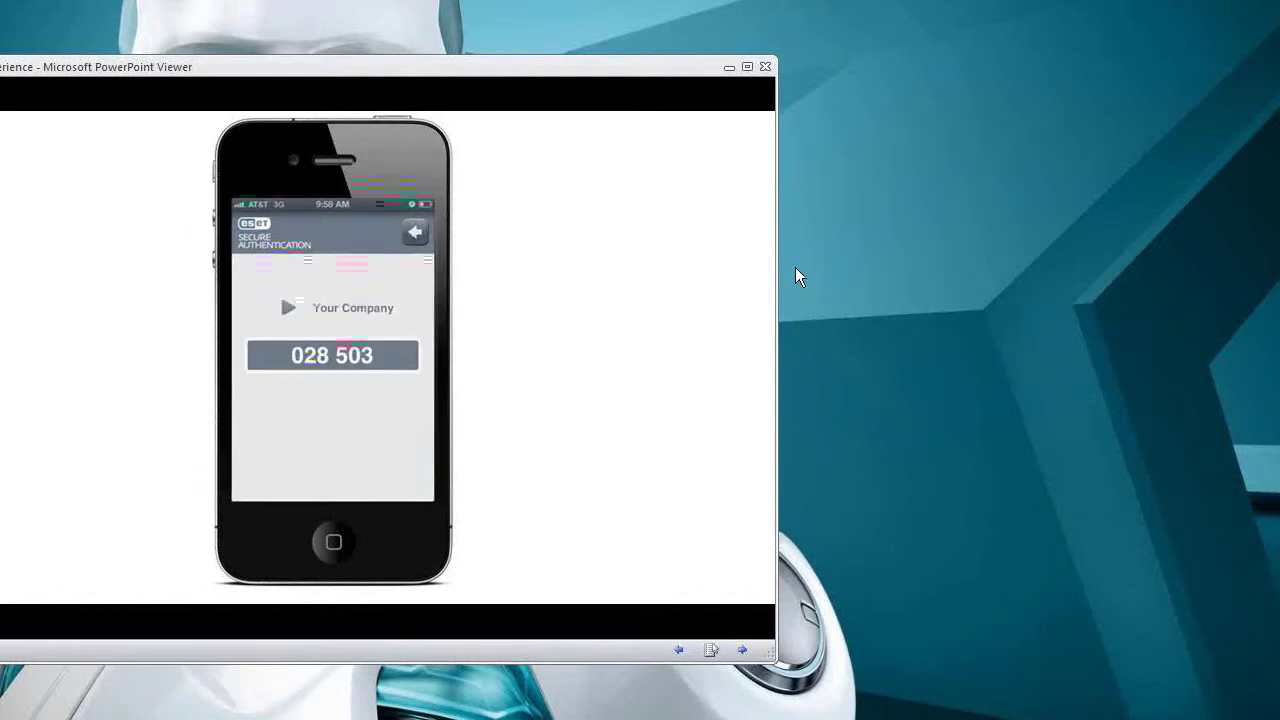
pyautogui.click(766, 67)
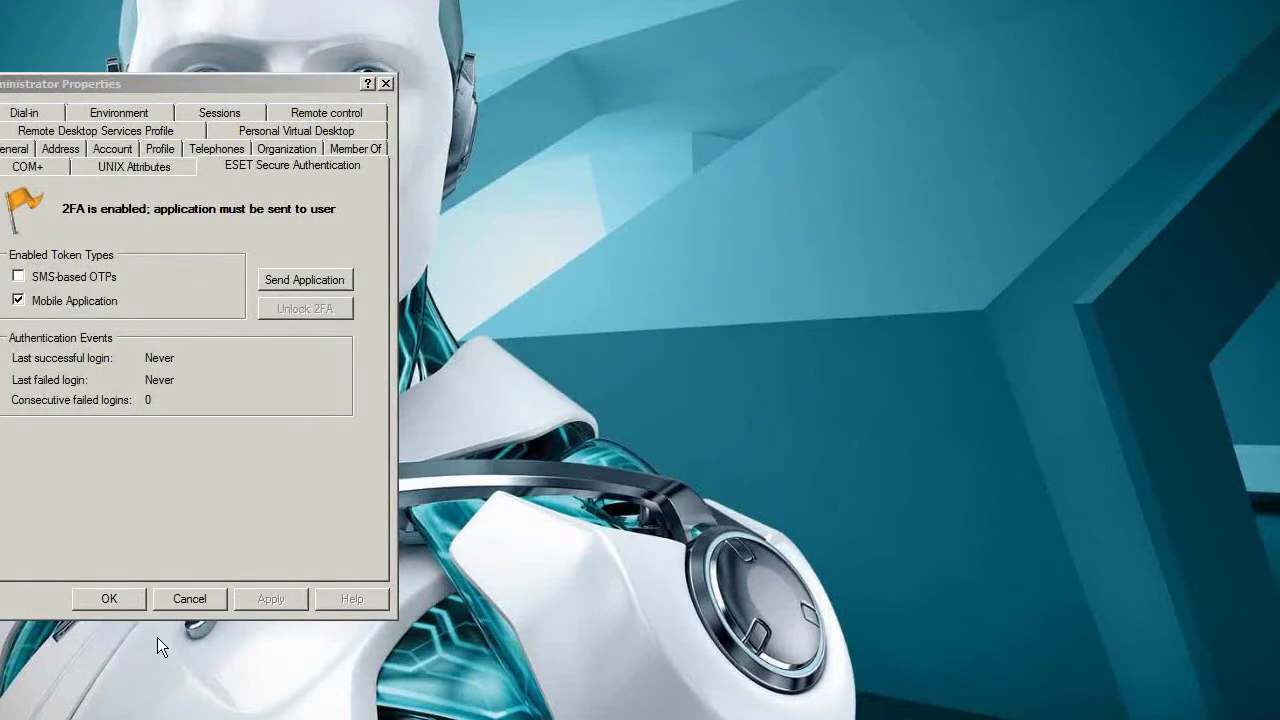